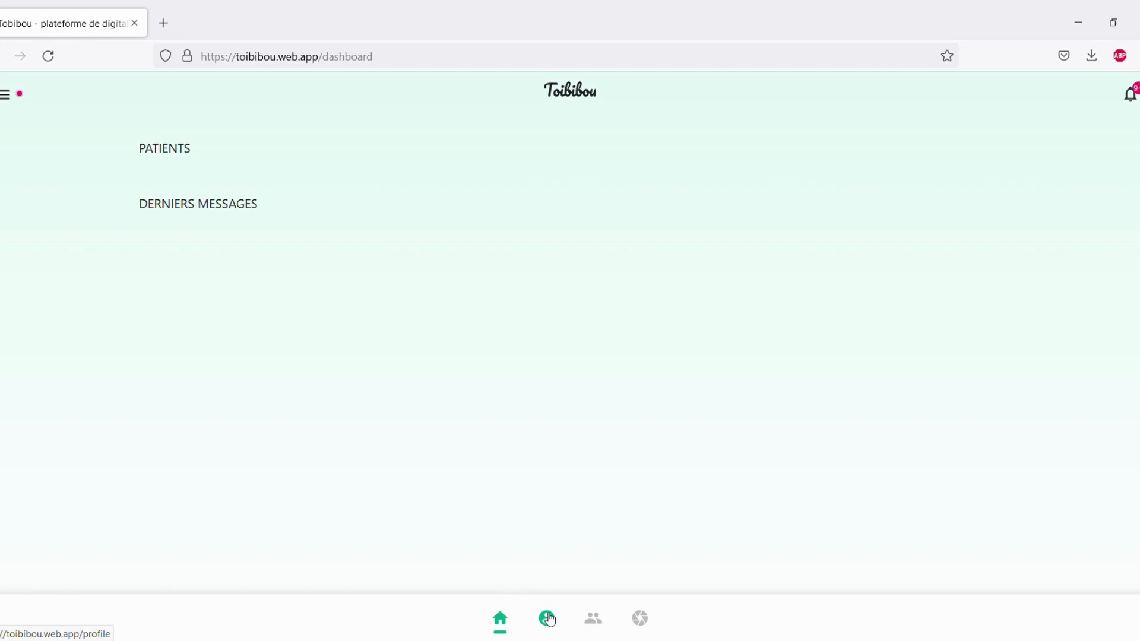
# Review the doctor's own profile details and address, then go to the patients page.
pyautogui.click(546, 618)
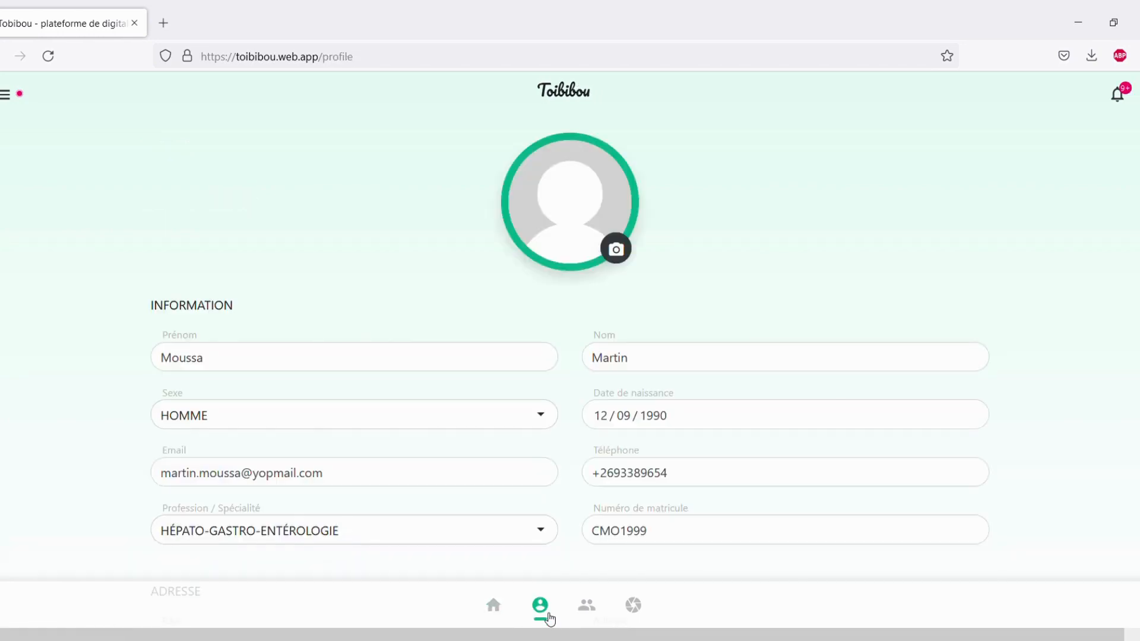
pyautogui.scroll(-1, 637, 414)
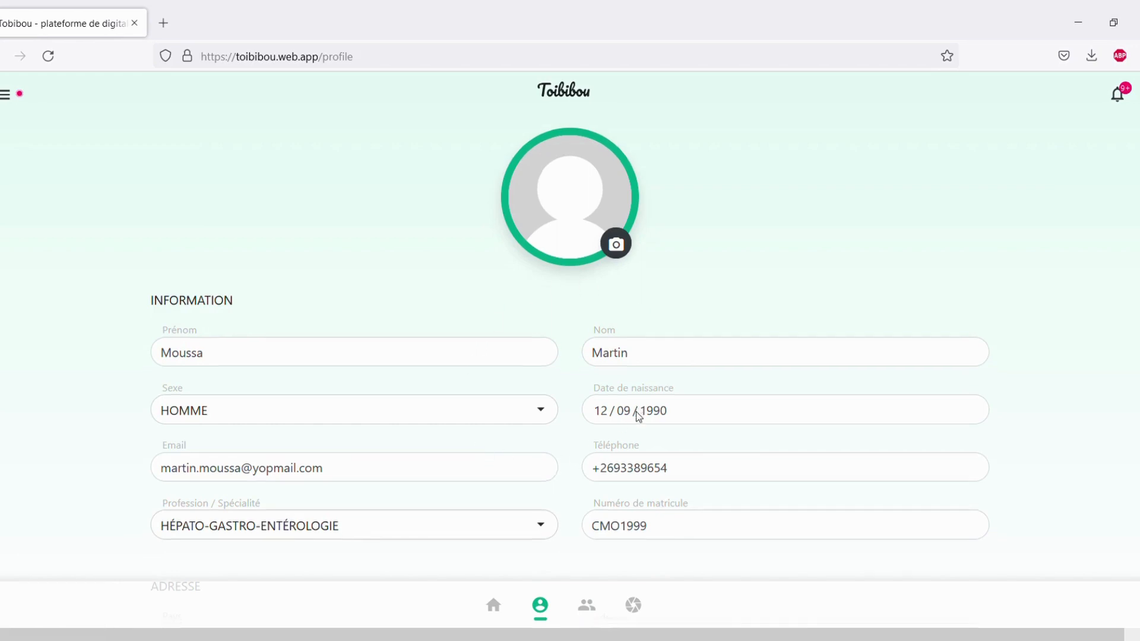
pyautogui.scroll(-3, 636, 411)
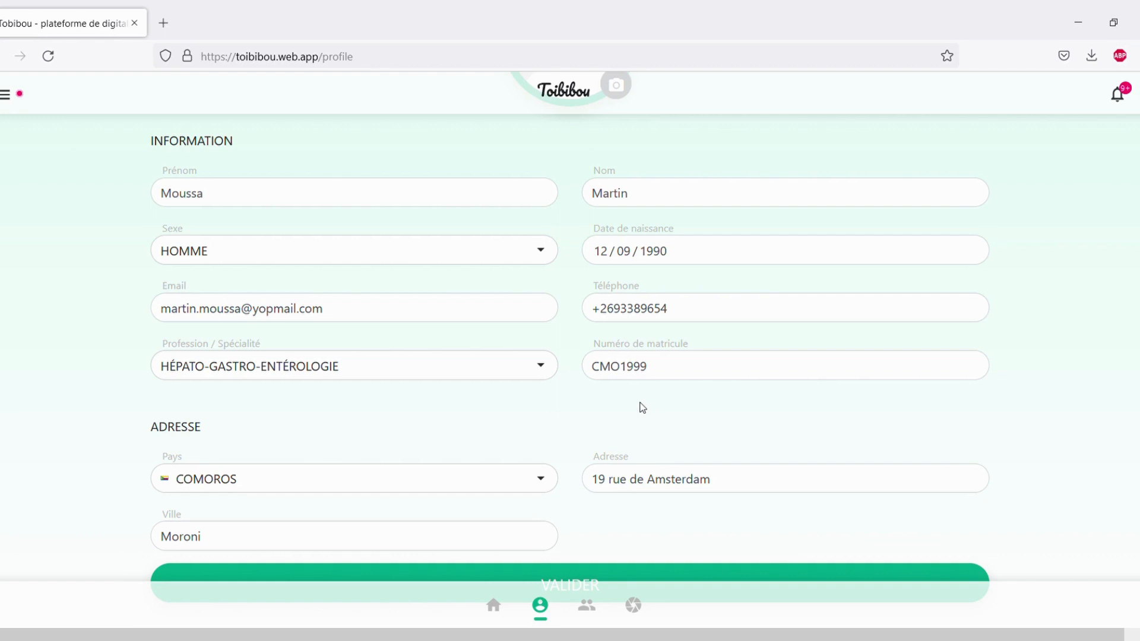
pyautogui.scroll(-1, 634, 454)
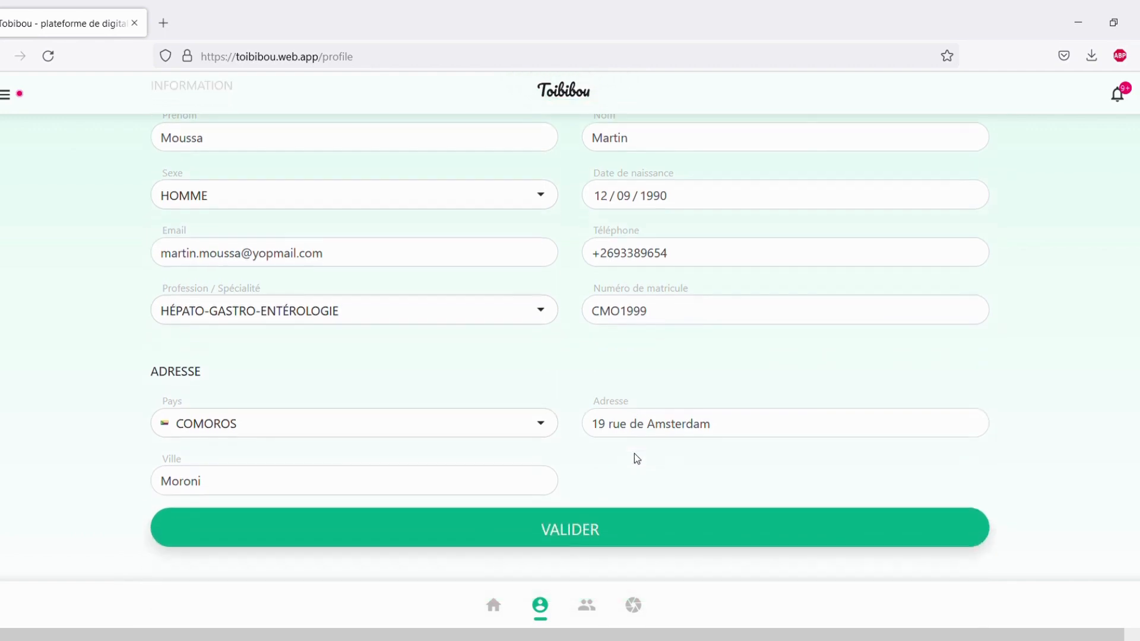
pyautogui.click(601, 610)
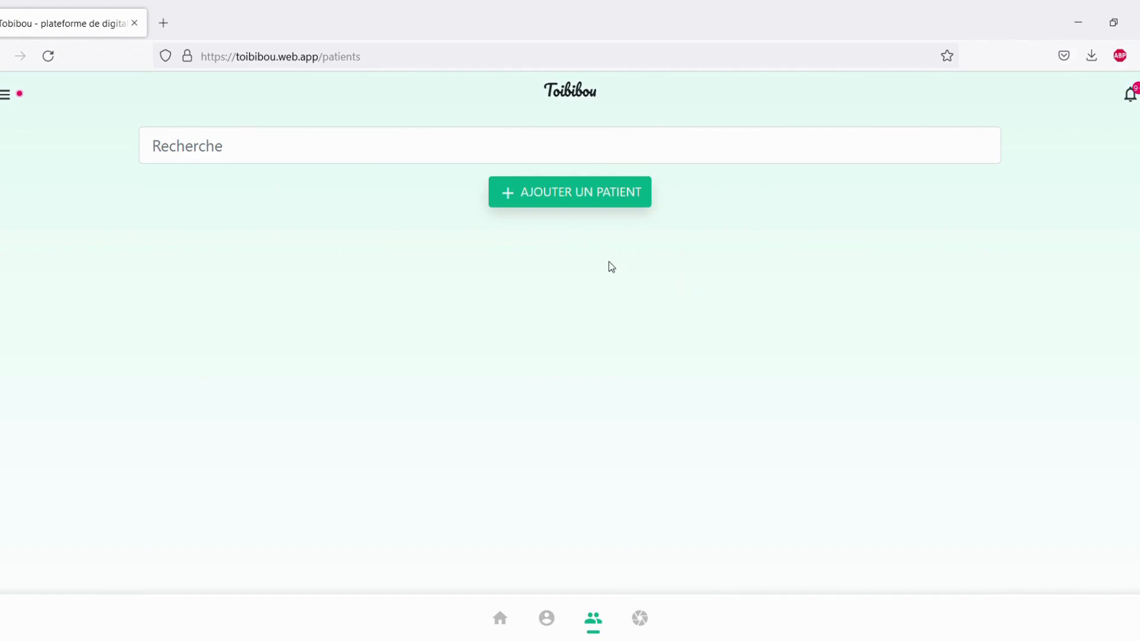
# Open a blank new-patient form and look over its identity, contact and address fields.
pyautogui.click(600, 208)
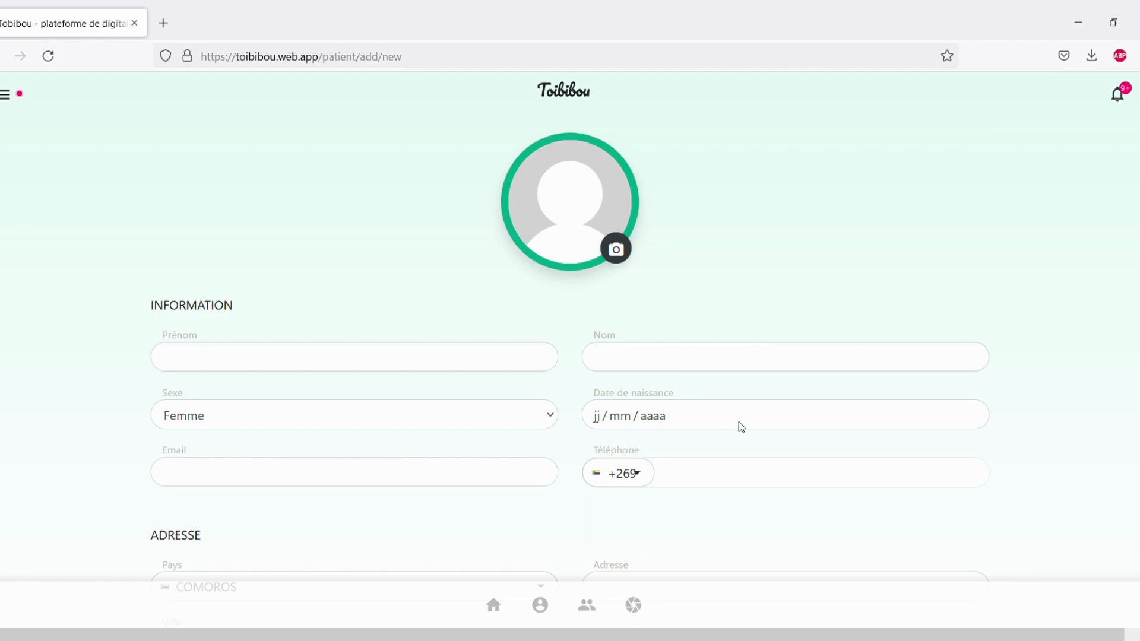
pyautogui.scroll(-3, 739, 425)
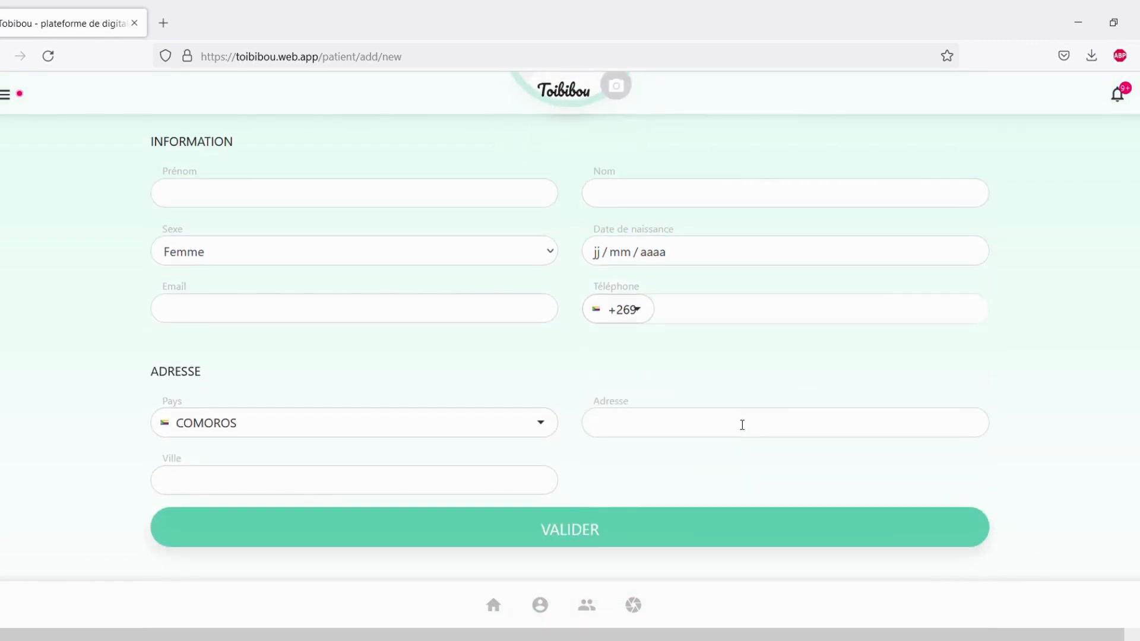
pyautogui.scroll(2, 742, 425)
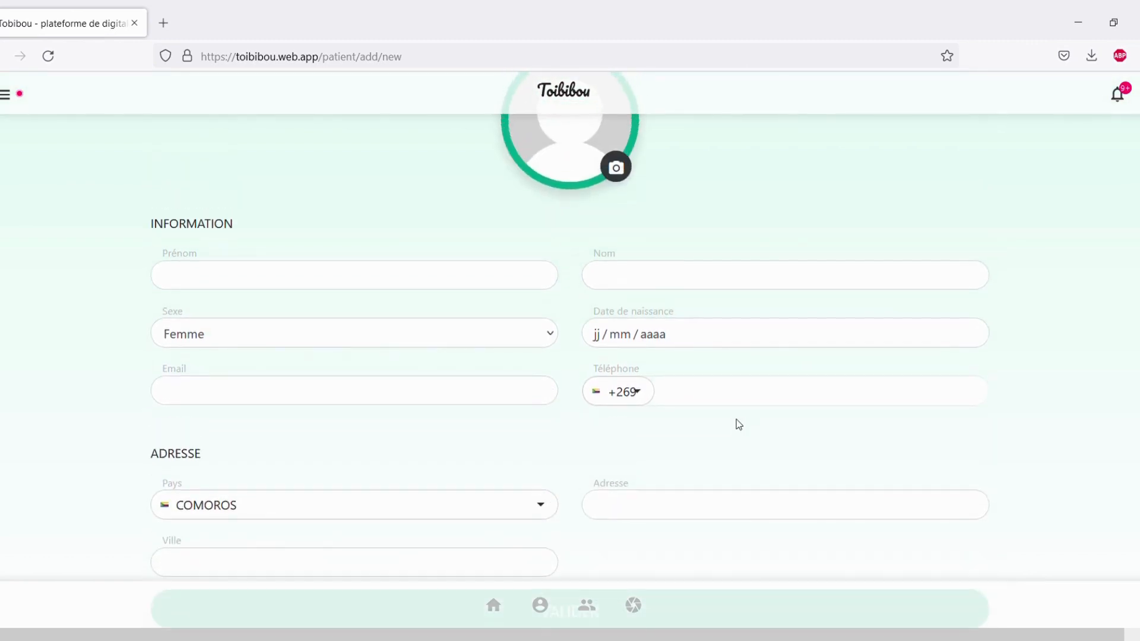
pyautogui.scroll(-1, 739, 425)
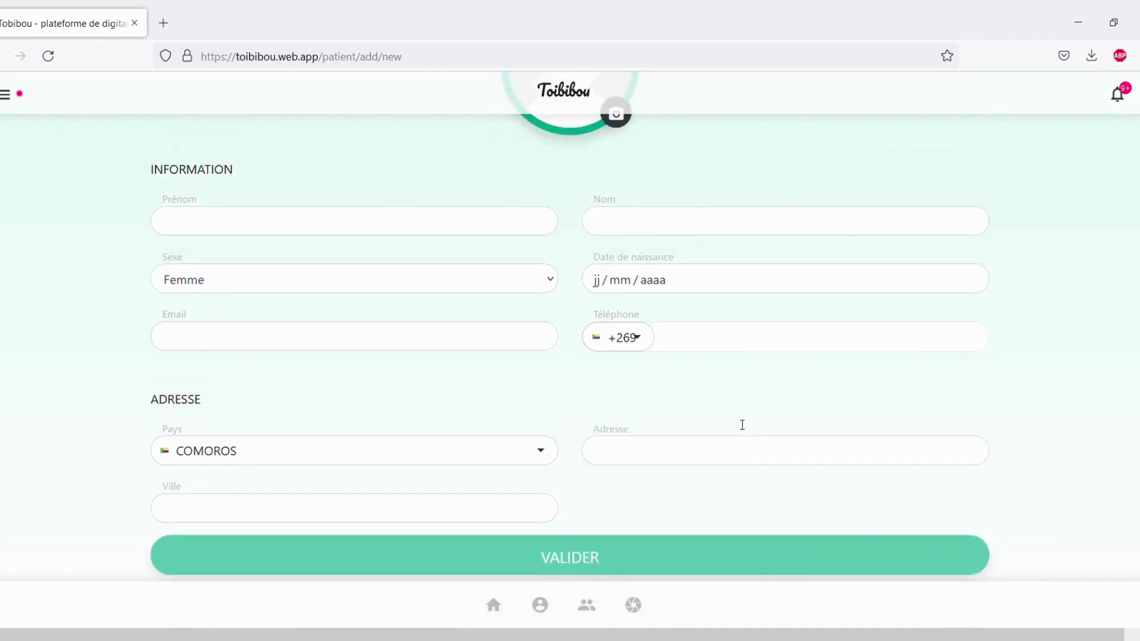
pyautogui.scroll(1, 739, 424)
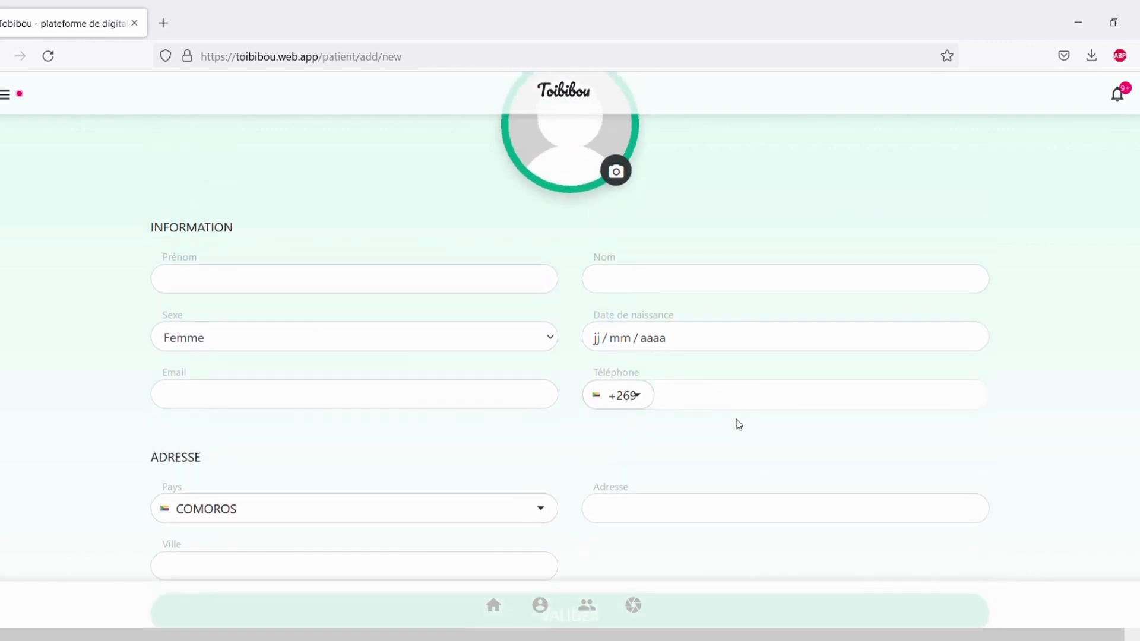
pyautogui.scroll(2, 739, 425)
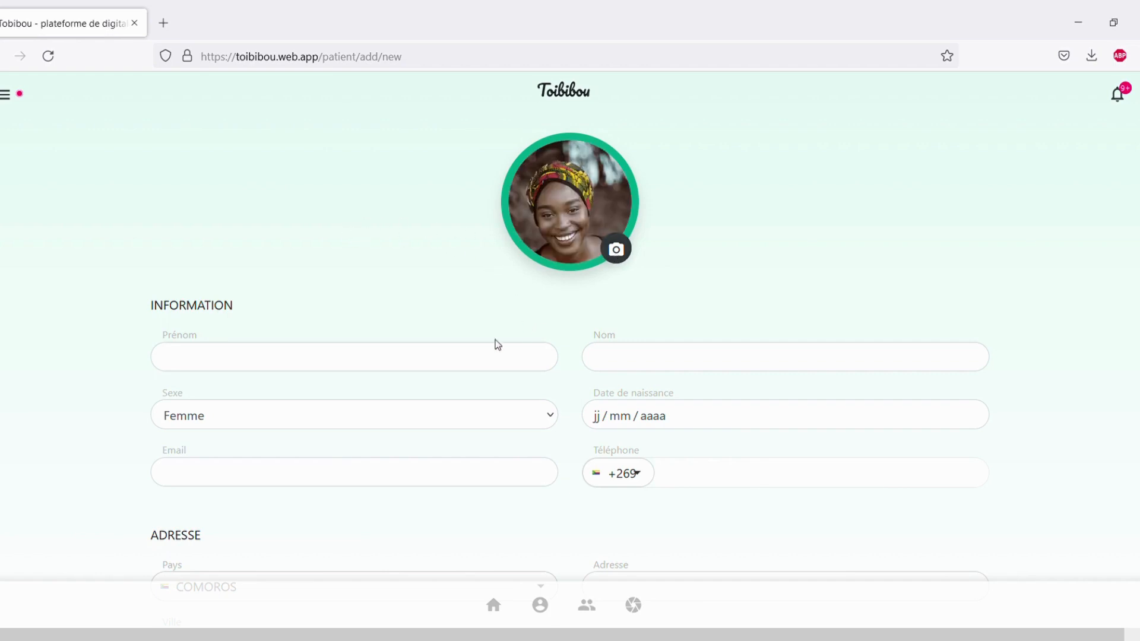
# Select the first-name field on the new-patient form, which now shows the uploaded photo.
pyautogui.click(466, 369)
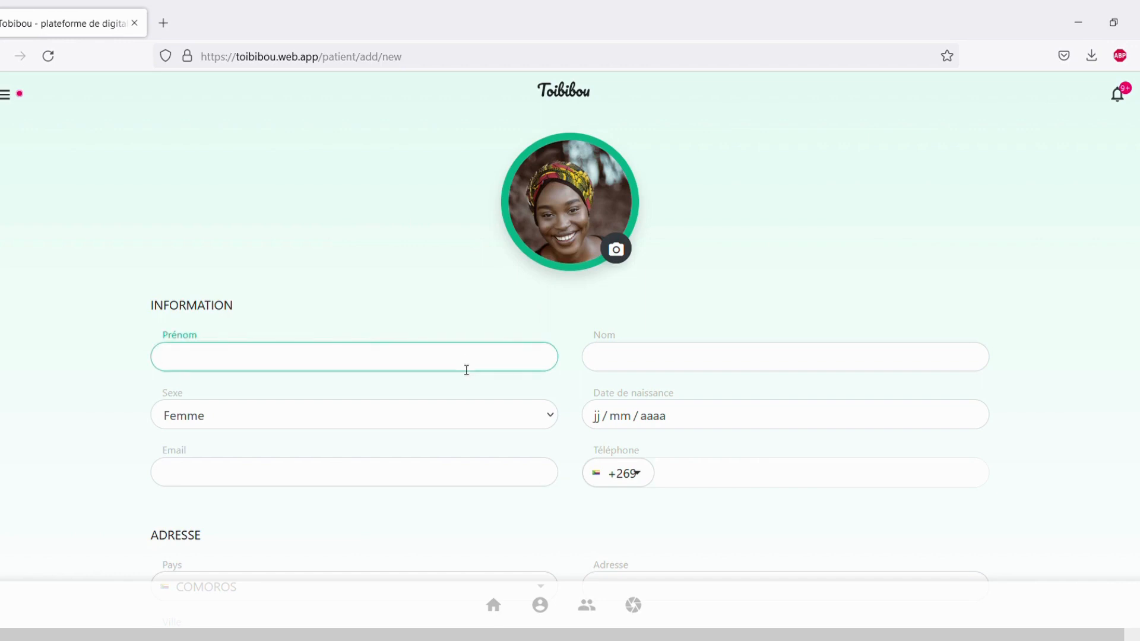
# Enter the new patient's first and last name.
pyautogui.write('AM+')
pyautogui.press('BackSpace')
pyautogui.press('BackSpace')
pyautogui.press('Tab')
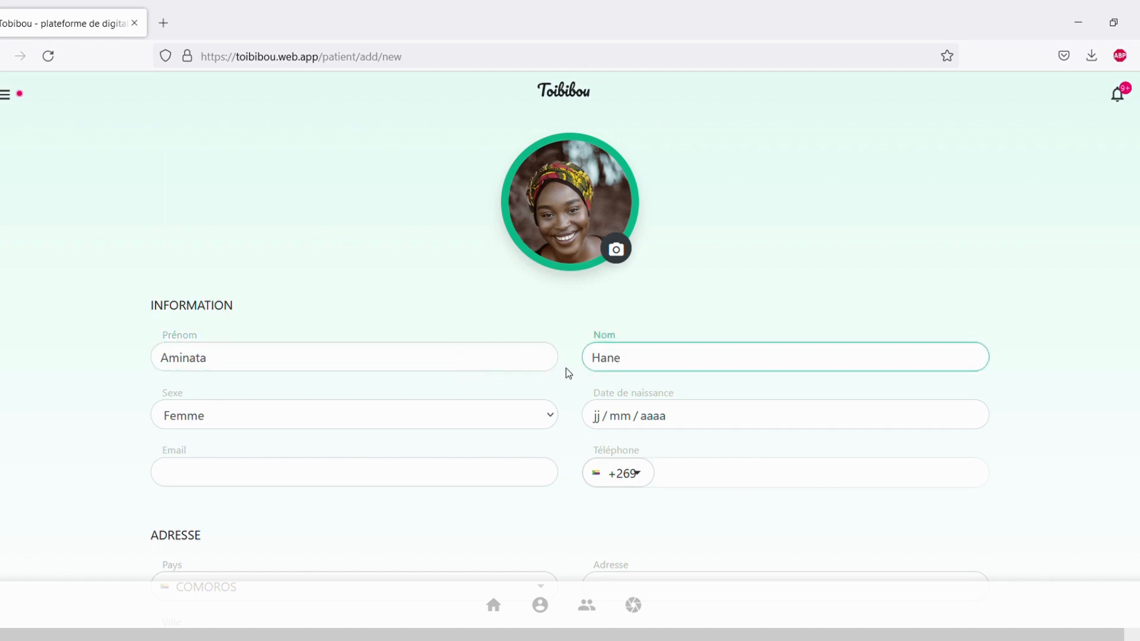
# Fill in the patient's date of birth, e-mail address and phone number.
pyautogui.click(596, 418)
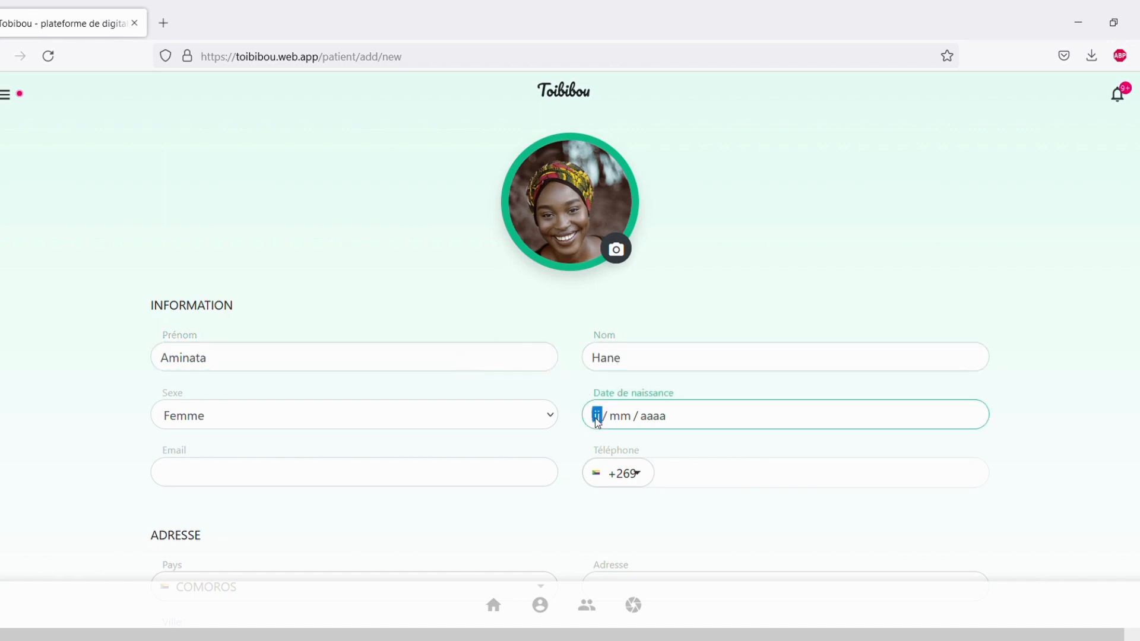
pyautogui.write('12 / ')
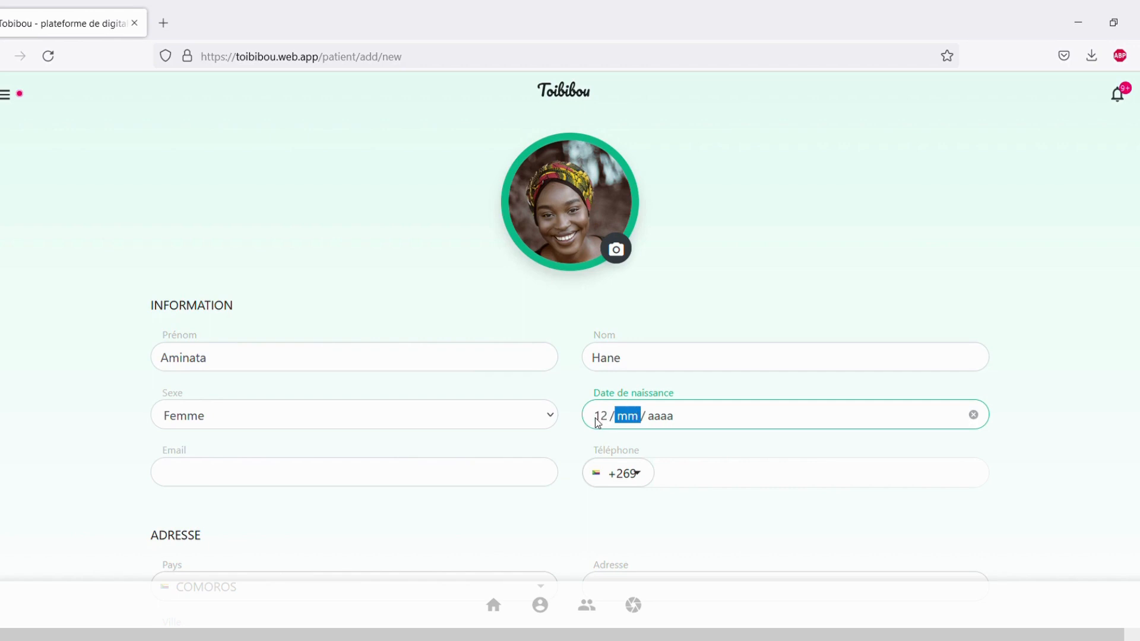
pyautogui.write('08 / ')
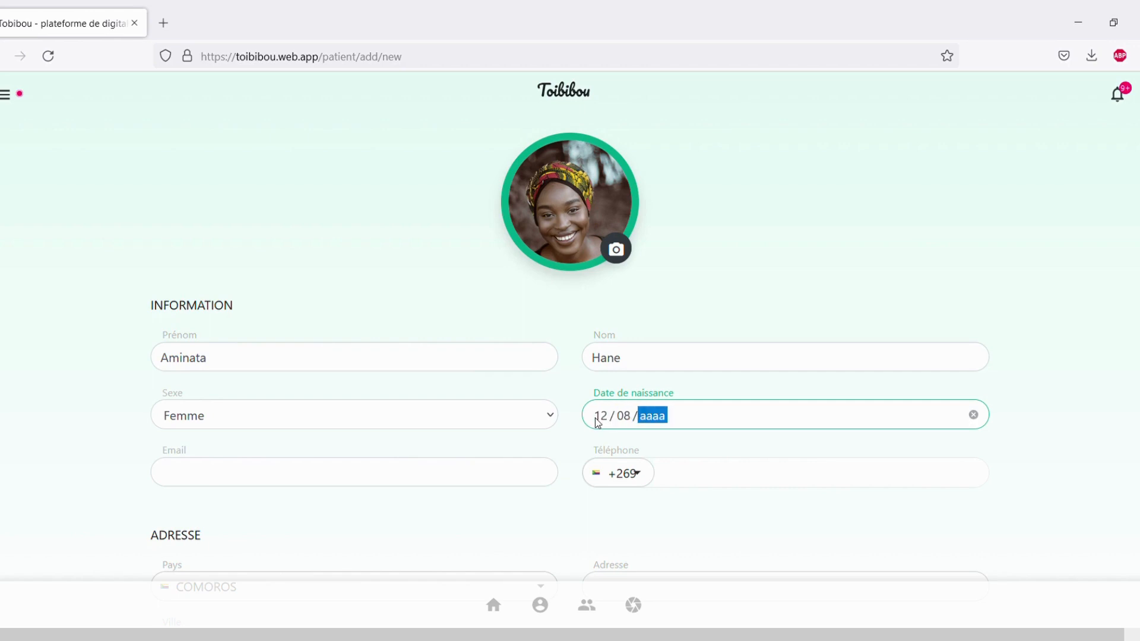
pyautogui.write('1998')
pyautogui.click(522, 477)
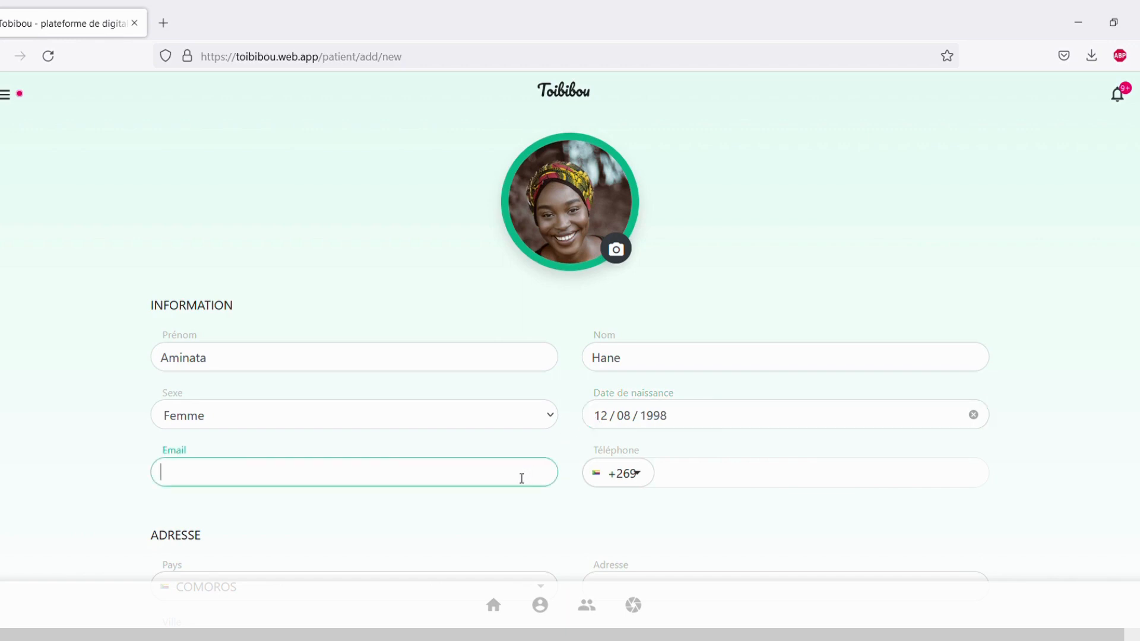
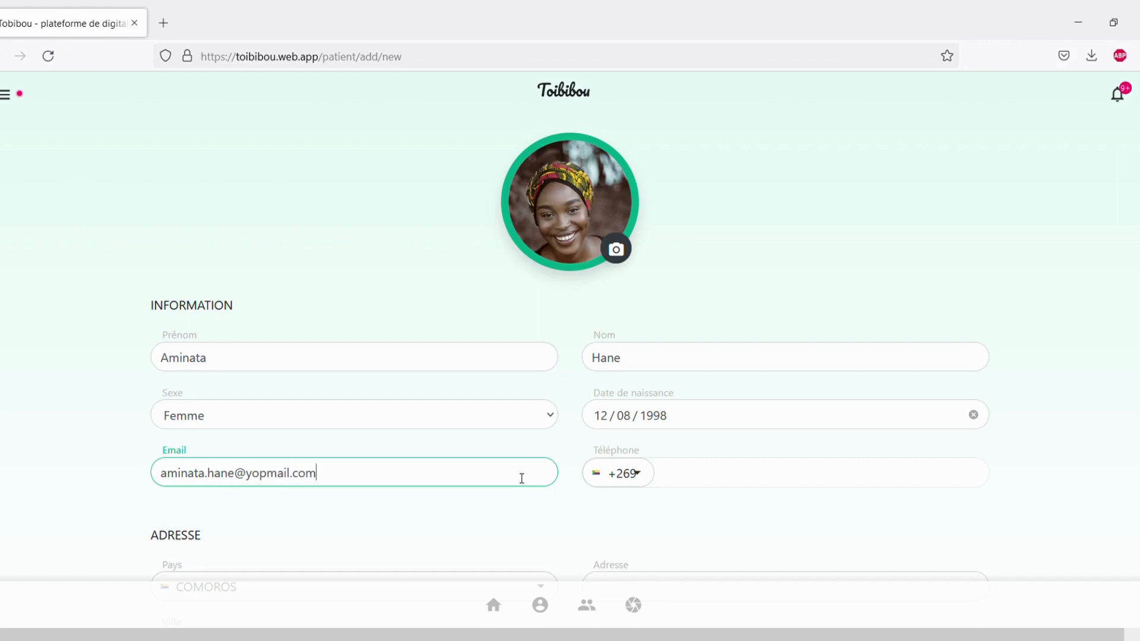
pyautogui.click(746, 477)
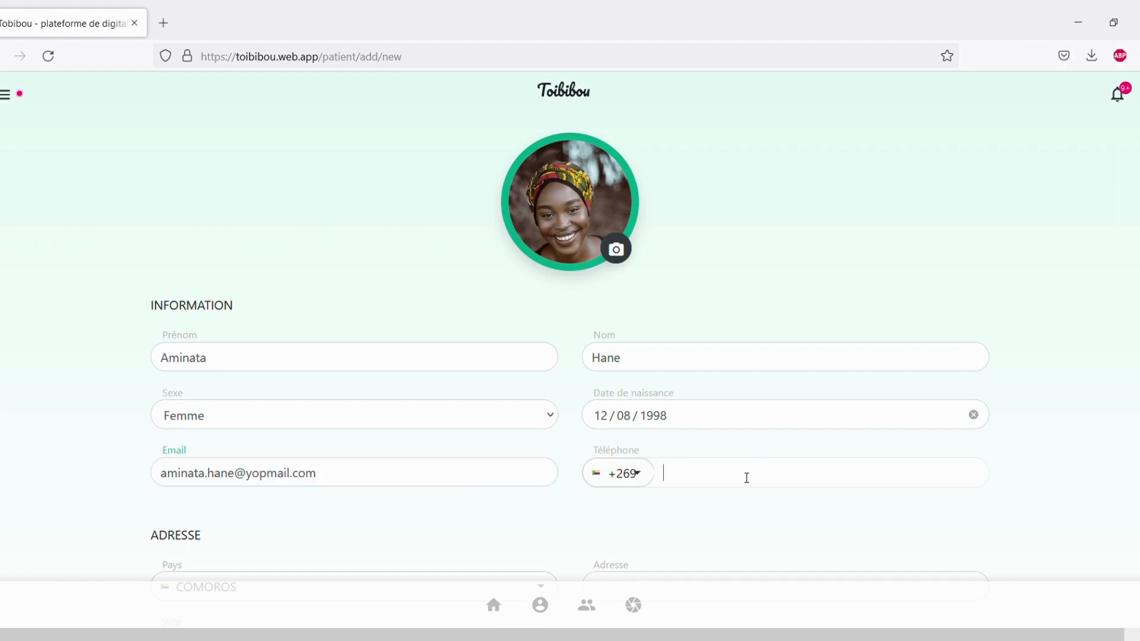
pyautogui.write('3366985')
pyautogui.scroll(-2, 747, 478)
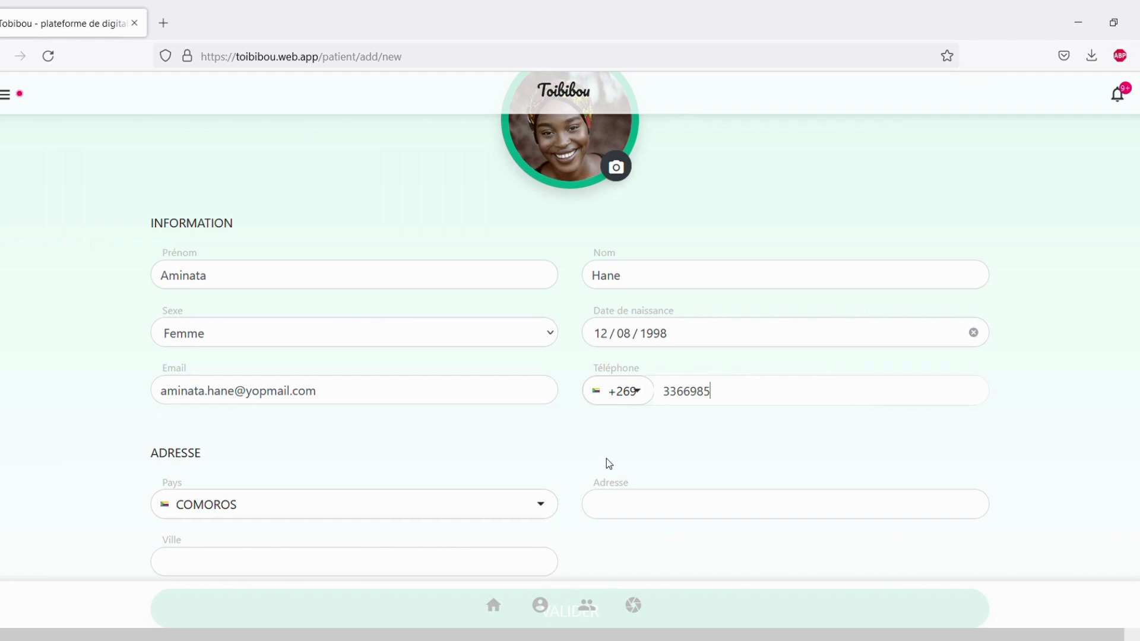
pyautogui.scroll(-2, 605, 464)
# Enter the patient's street address and city, then save her as a new patient.
pyautogui.click(647, 439)
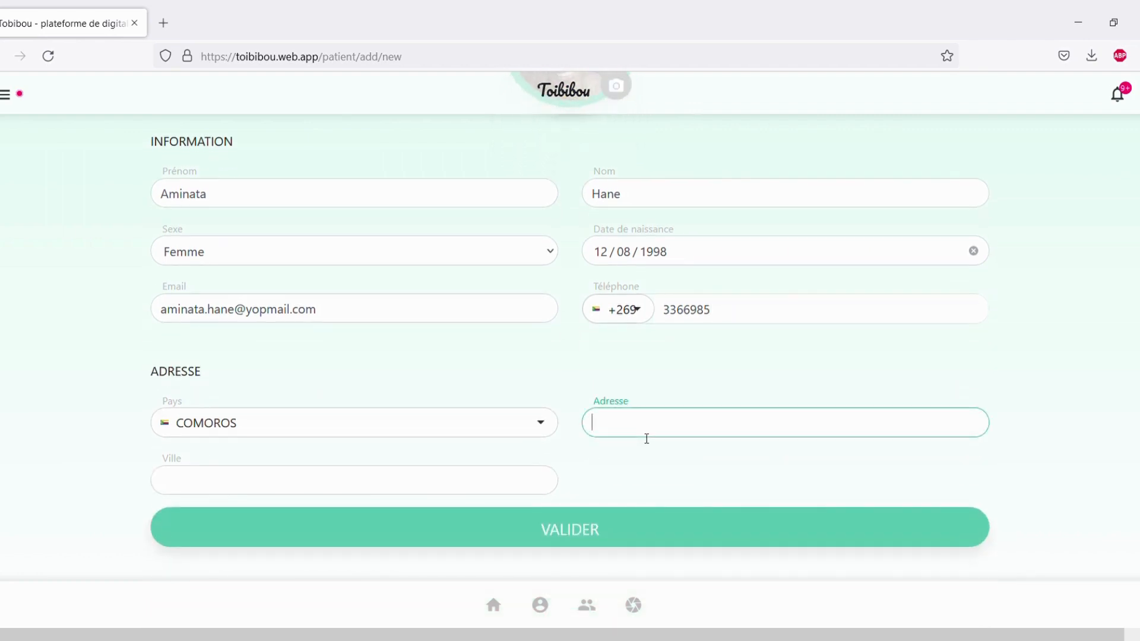
pyautogui.write('rue abdoulhamid')
pyautogui.click(536, 488)
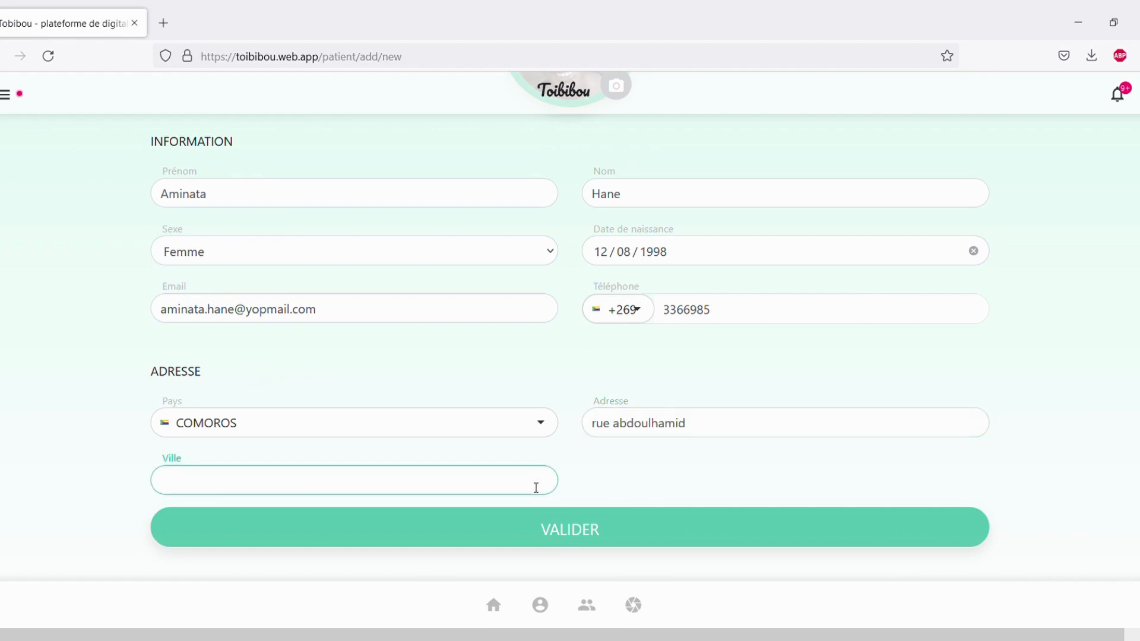
pyautogui.write('Hamramba')
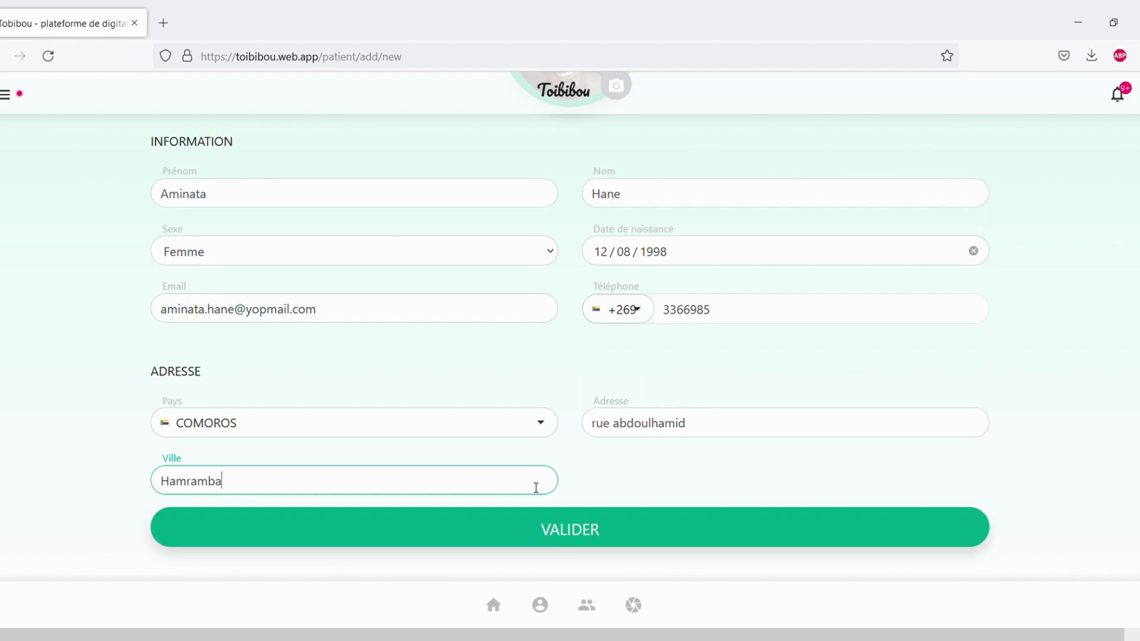
pyautogui.click(525, 534)
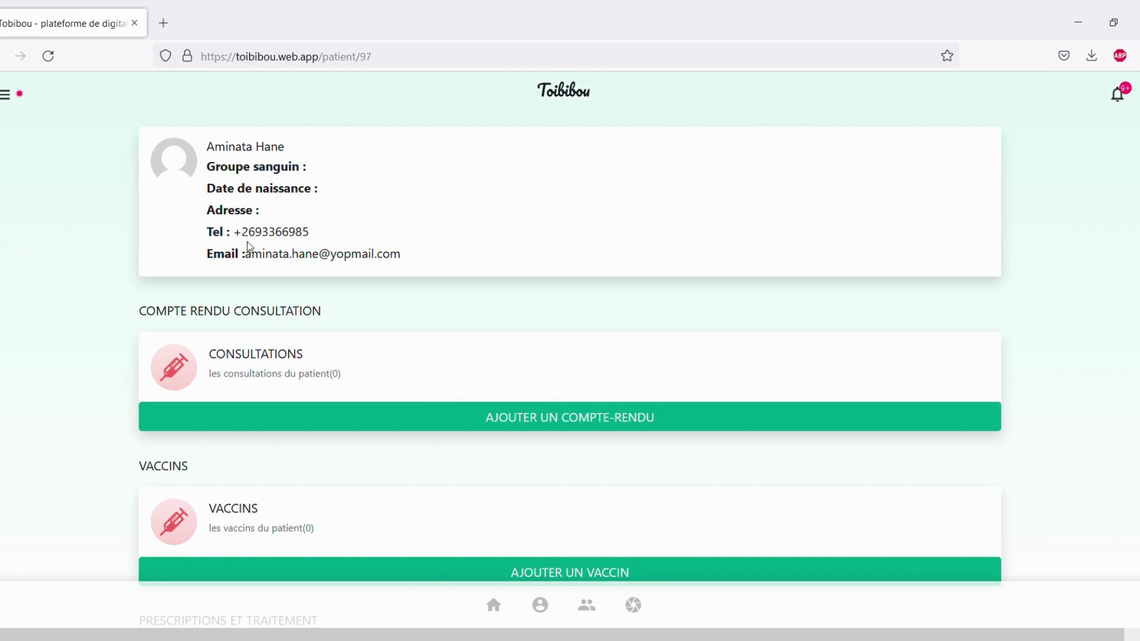
pyautogui.scroll(-3, 287, 248)
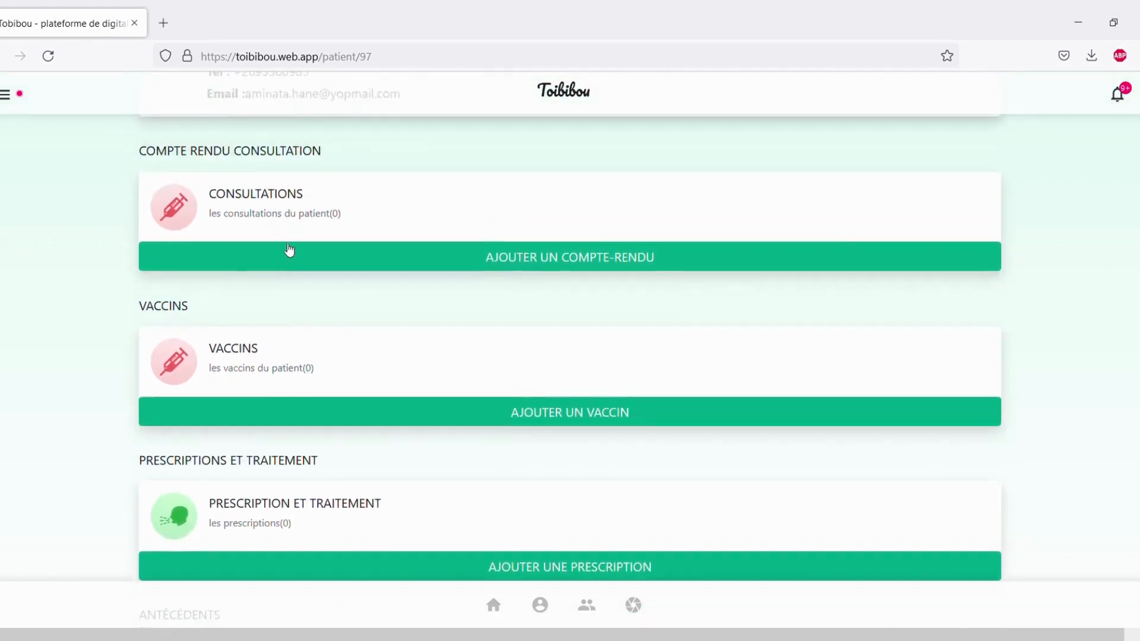
pyautogui.scroll(3, 289, 249)
pyautogui.scroll(-3, 295, 254)
pyautogui.scroll(3, 315, 250)
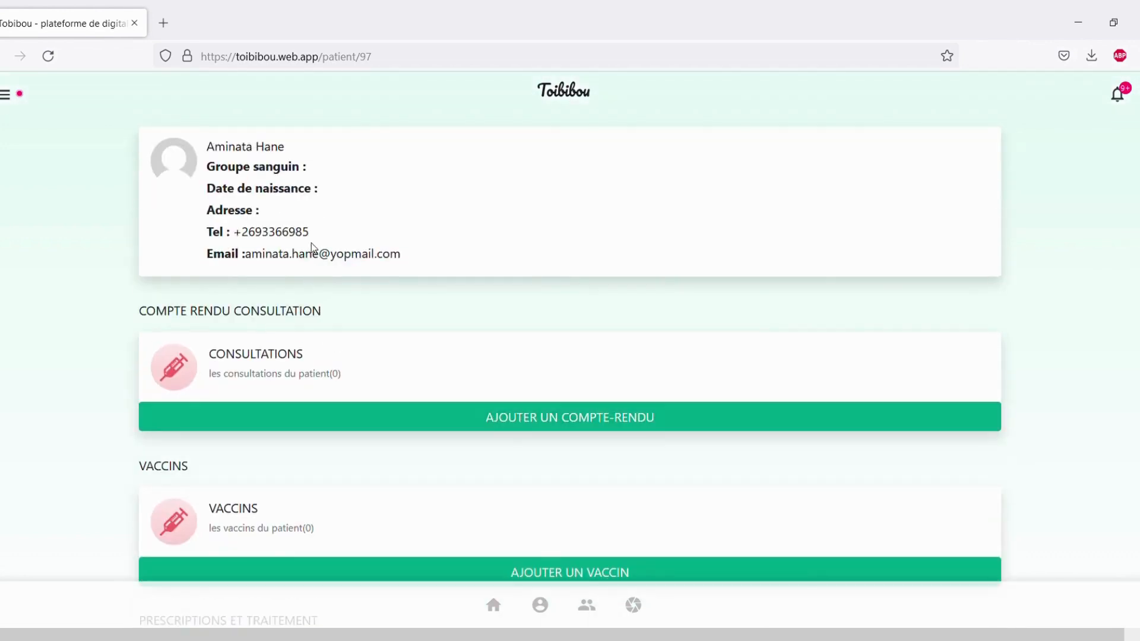
pyautogui.scroll(-2, 321, 226)
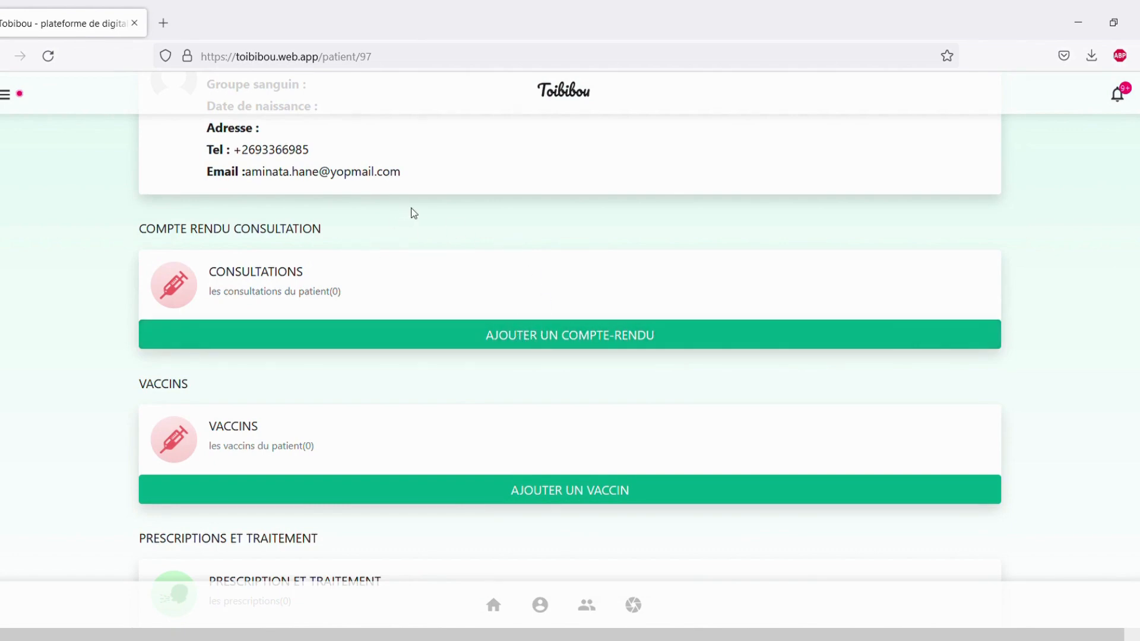
# Start a consultation report dated 04/02/2022 with motif 'Première consultation' and begin the COVID 19 pathology.
pyautogui.click(569, 343)
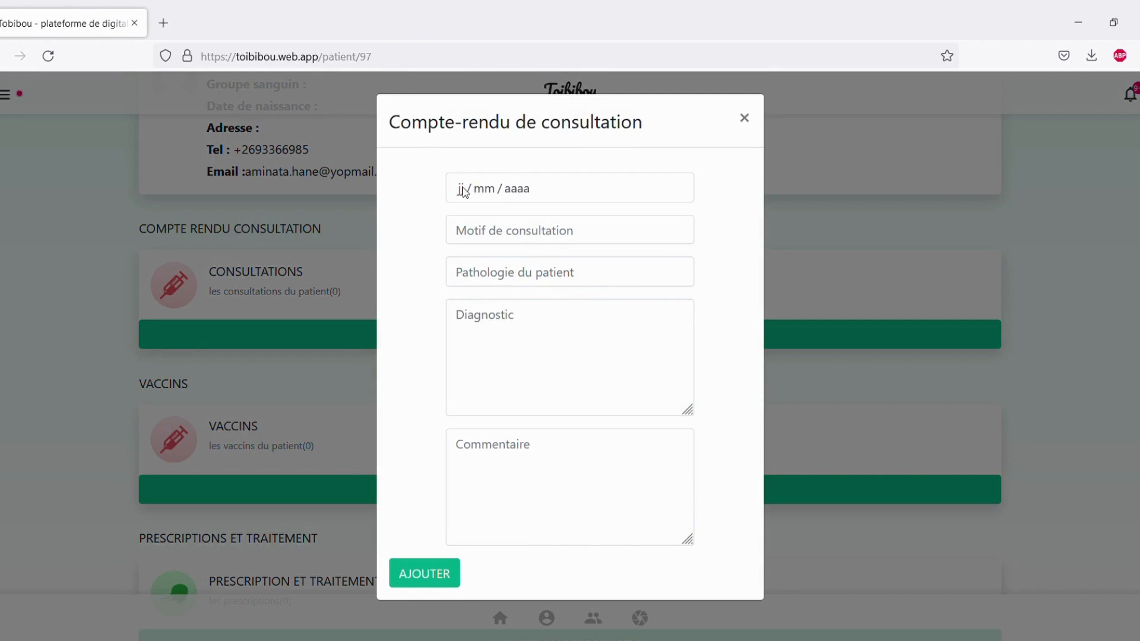
pyautogui.click(462, 188)
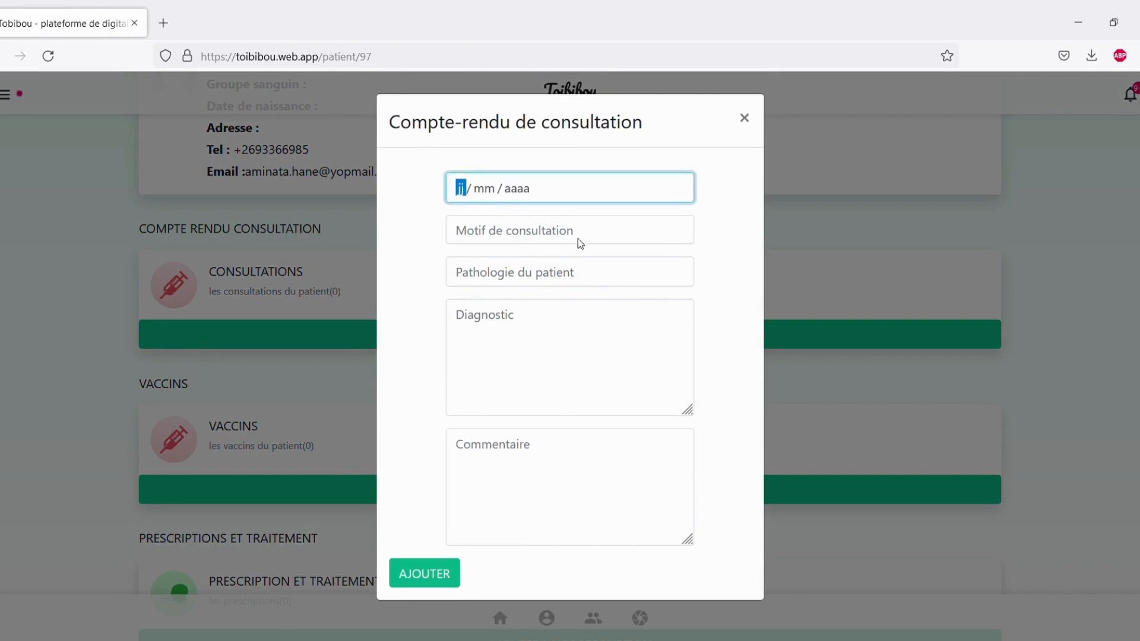
pyautogui.write('04022022')
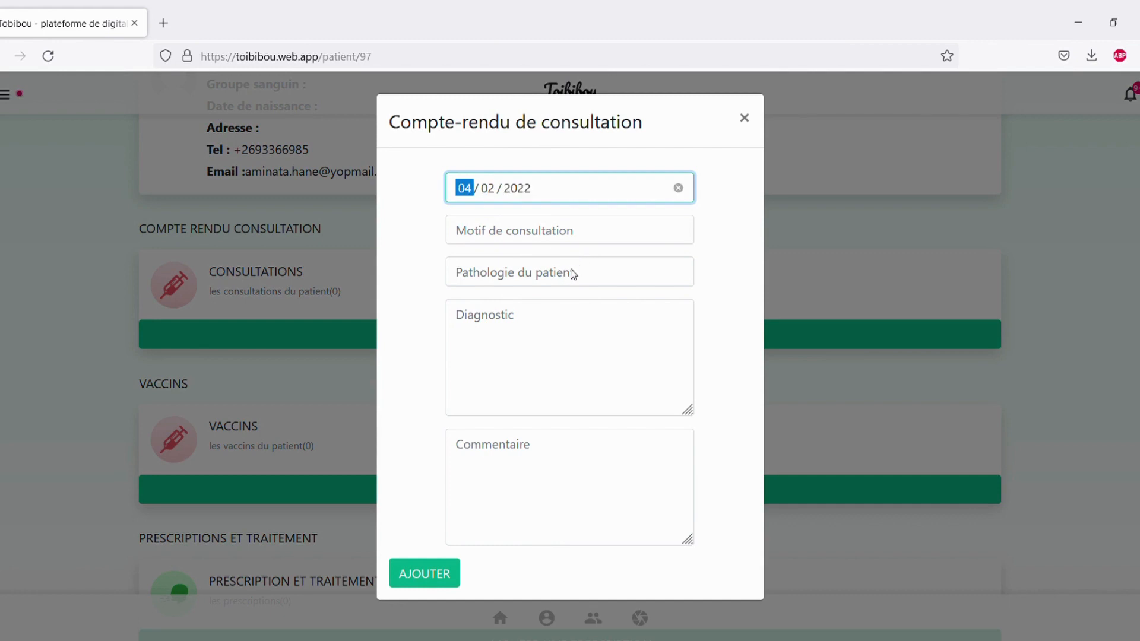
pyautogui.click(530, 233)
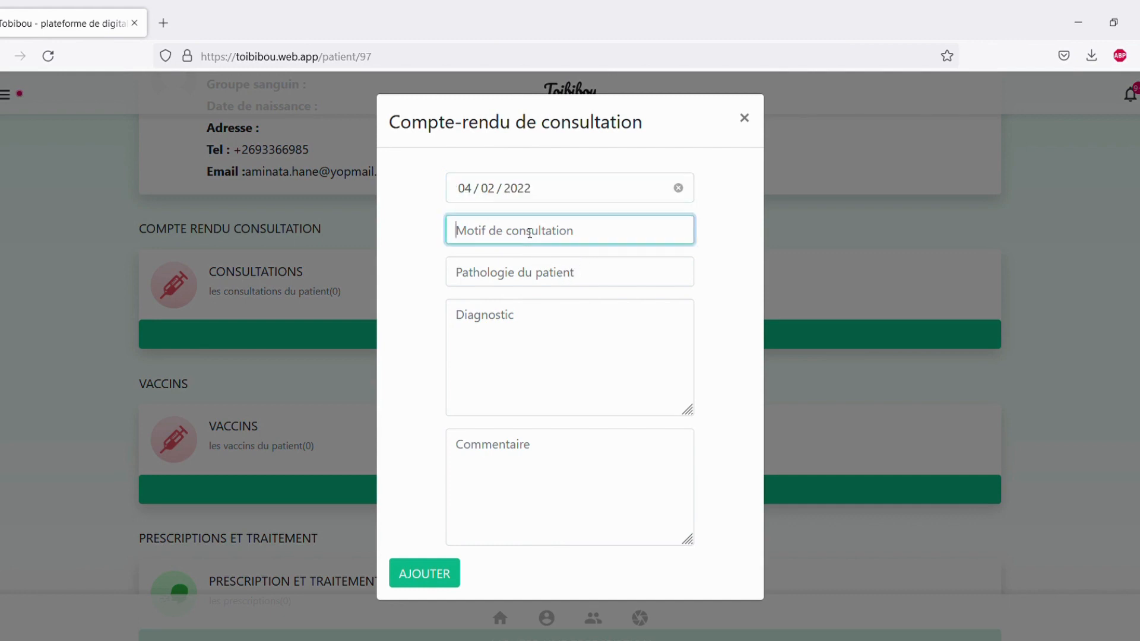
pyautogui.write('Premi')
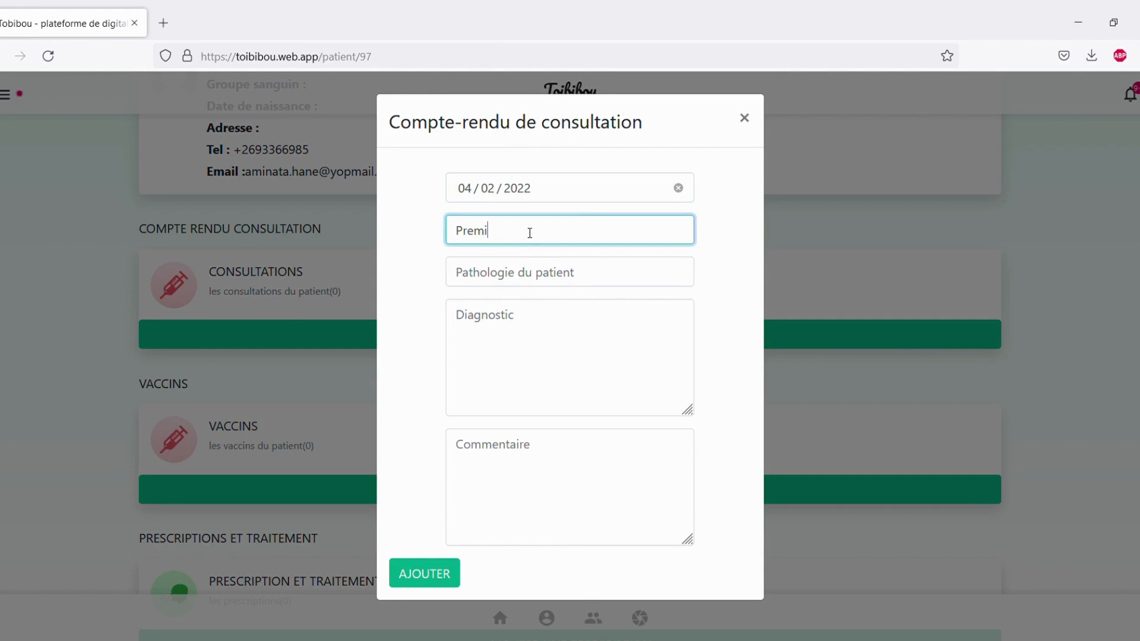
pyautogui.write('ère consultation')
pyautogui.click(537, 271)
pyautogui.write('C')
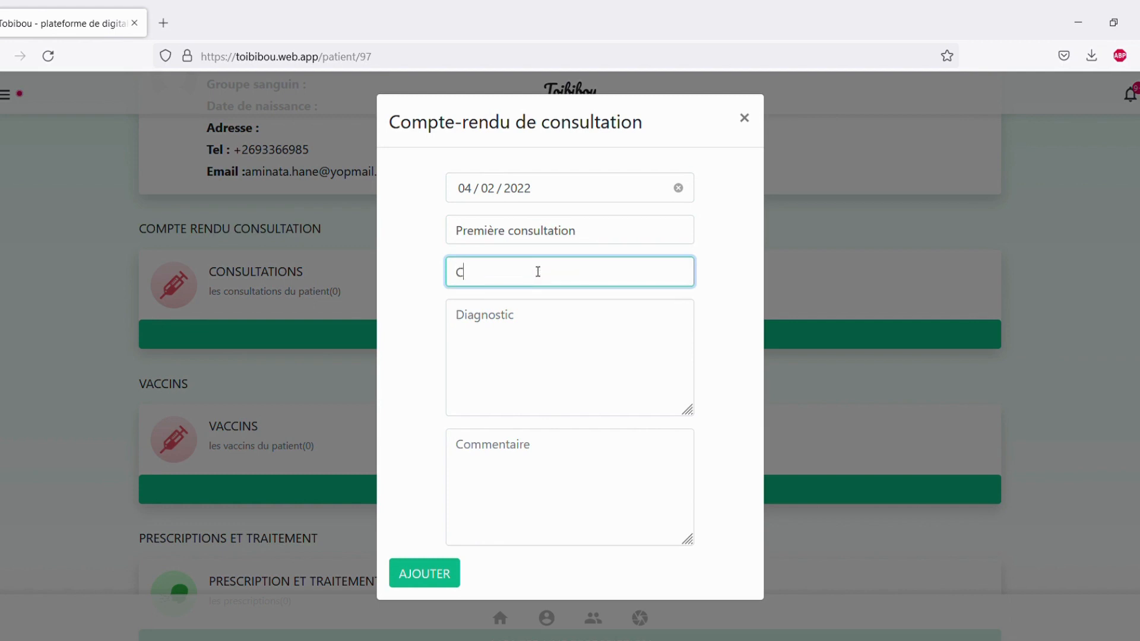
pyautogui.write('OVI')
# Finish the COVID 19 pathology and start the diagnosis with 'Test PCR positif'.
pyautogui.write('D 19')
pyautogui.click(556, 346)
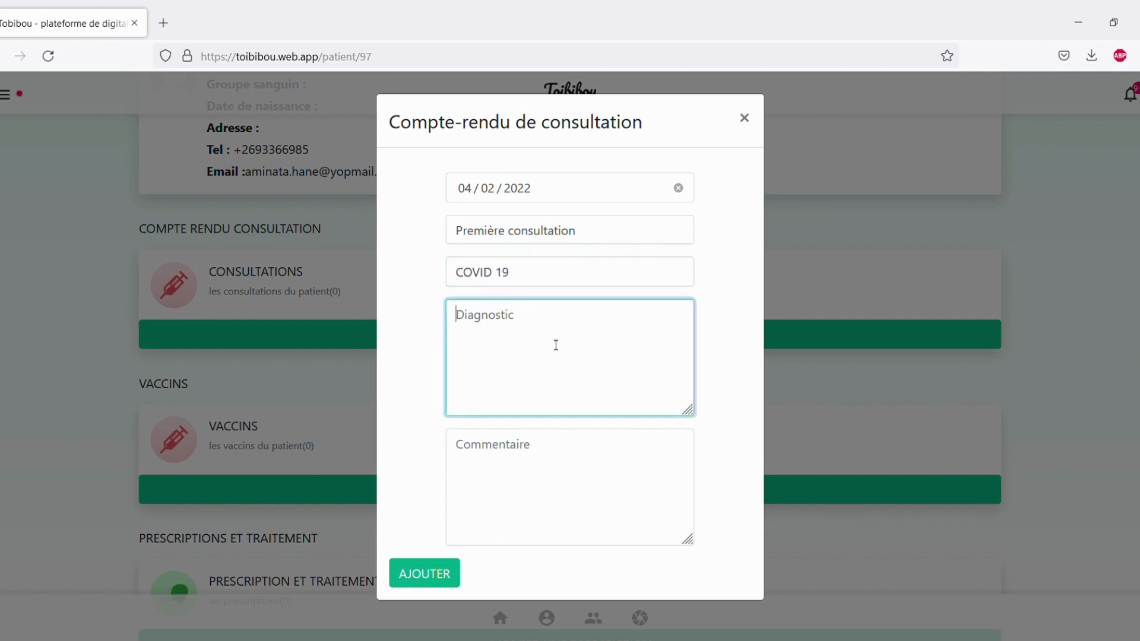
pyautogui.write('Test PCR positif')
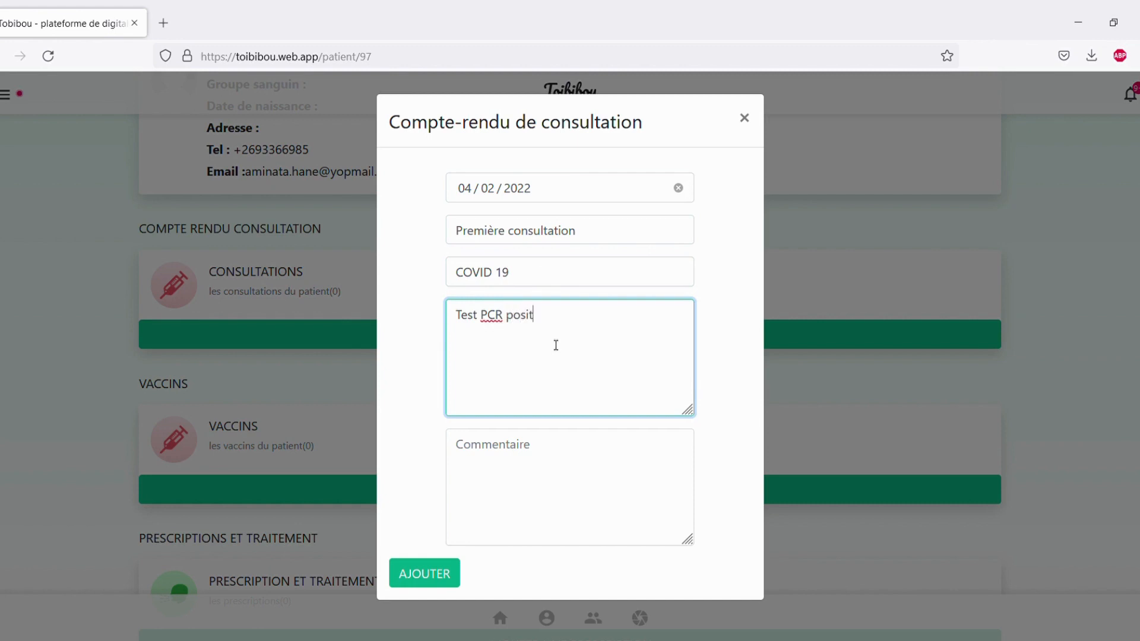
pyautogui.press('Return')
pyautogui.write('La pa')
pyautogui.write('tiente pr')
pyautogui.write('ésente des')
# List cough, cold, fever and aches in the diagnosis, comment NA, and save the report.
pyautogui.press('BackSpace')
pyautogui.press('BackSpace')
pyautogui.press('BackSpace')
pyautogui.press('BackSpace')
pyautogui.press('BackSpace')
pyautogui.press('BackSpace')
pyautogui.press('BackSpace')
pyautogui.press('BackSpace')
pyautogui.press('BackSpace')
pyautogui.press('BackSpace')
pyautogui.press('BackSpace')
pyautogui.write('a de la toux,rhu')
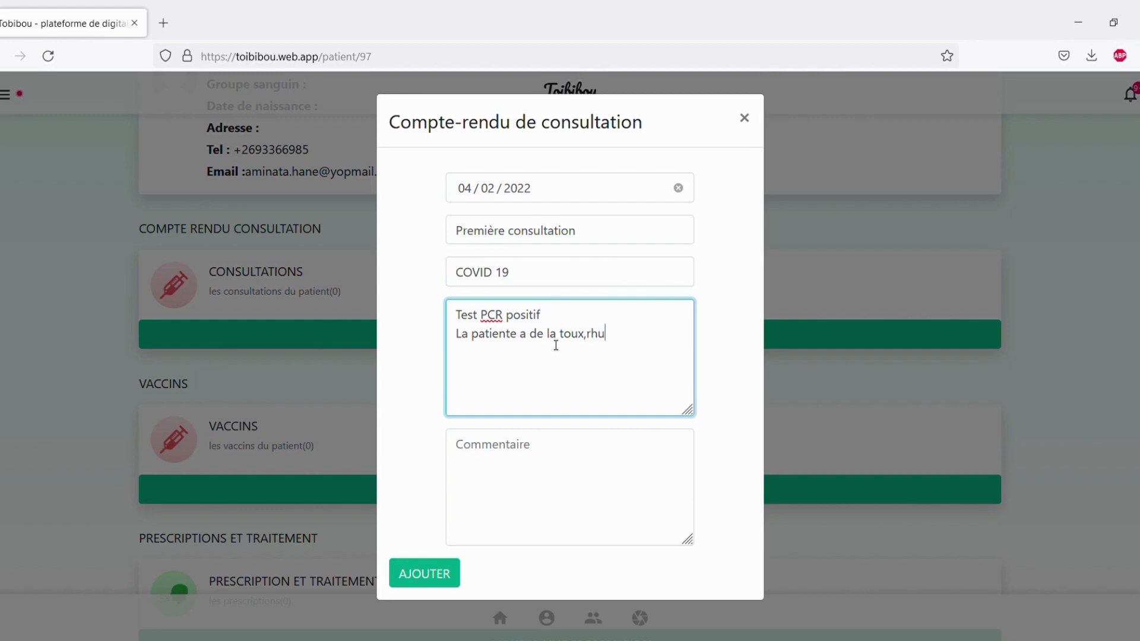
pyautogui.write('me, fièvre,courbature.')
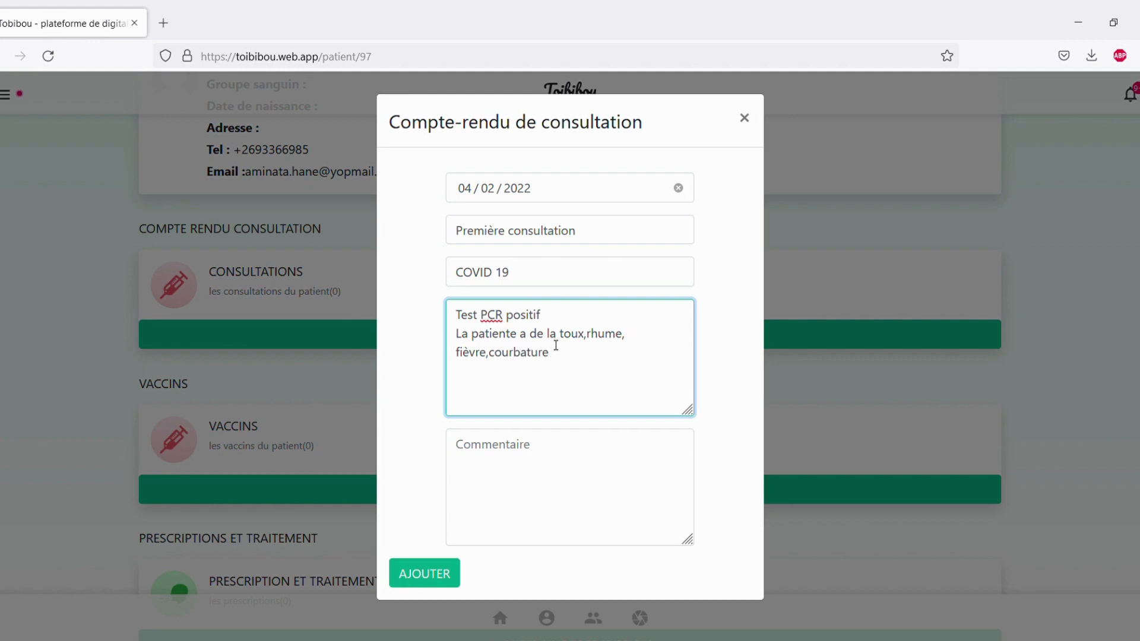
pyautogui.press('Return')
pyautogui.click(550, 470)
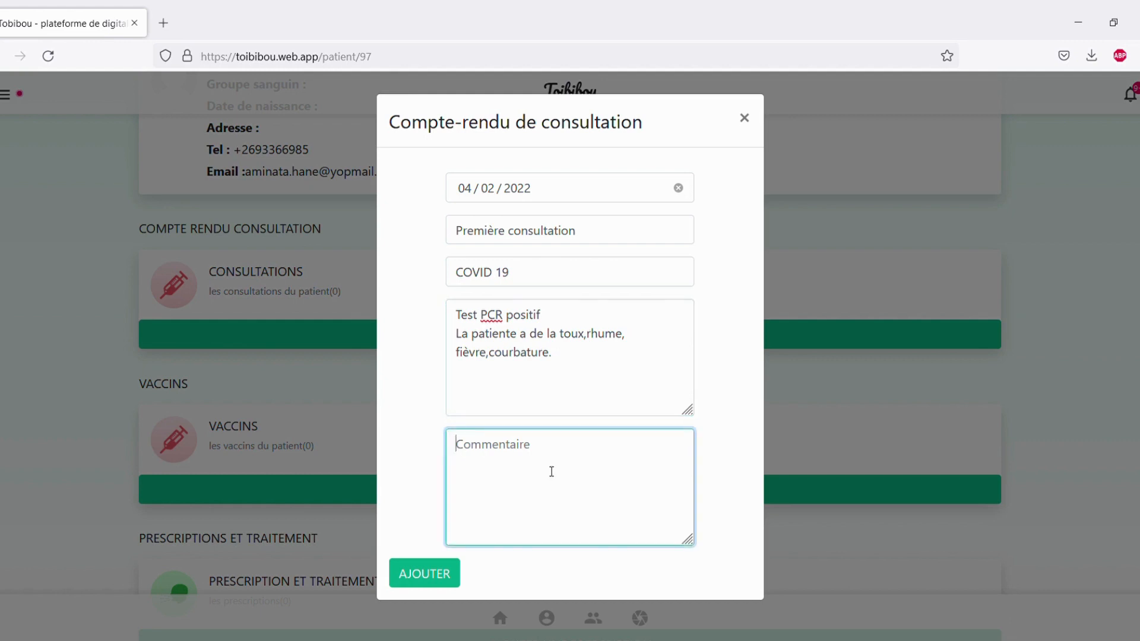
pyautogui.write('NA')
pyautogui.click(442, 573)
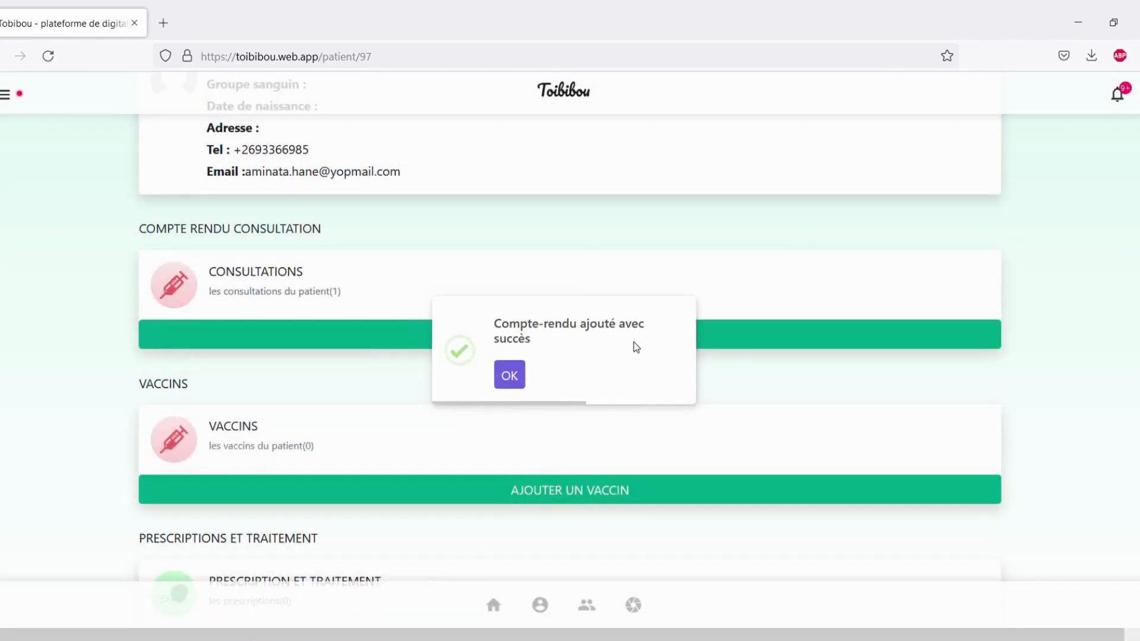
# View the saved 4 févr. 2022 COVID 19 consultation, then return to the patient's record.
pyautogui.click(525, 274)
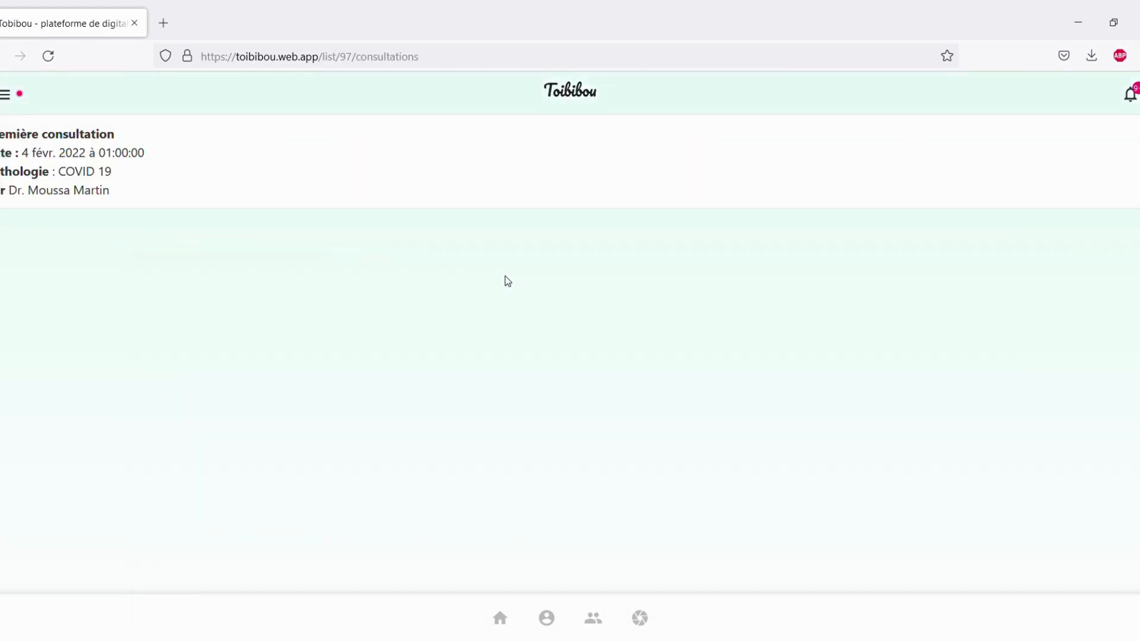
pyautogui.click(88, 169)
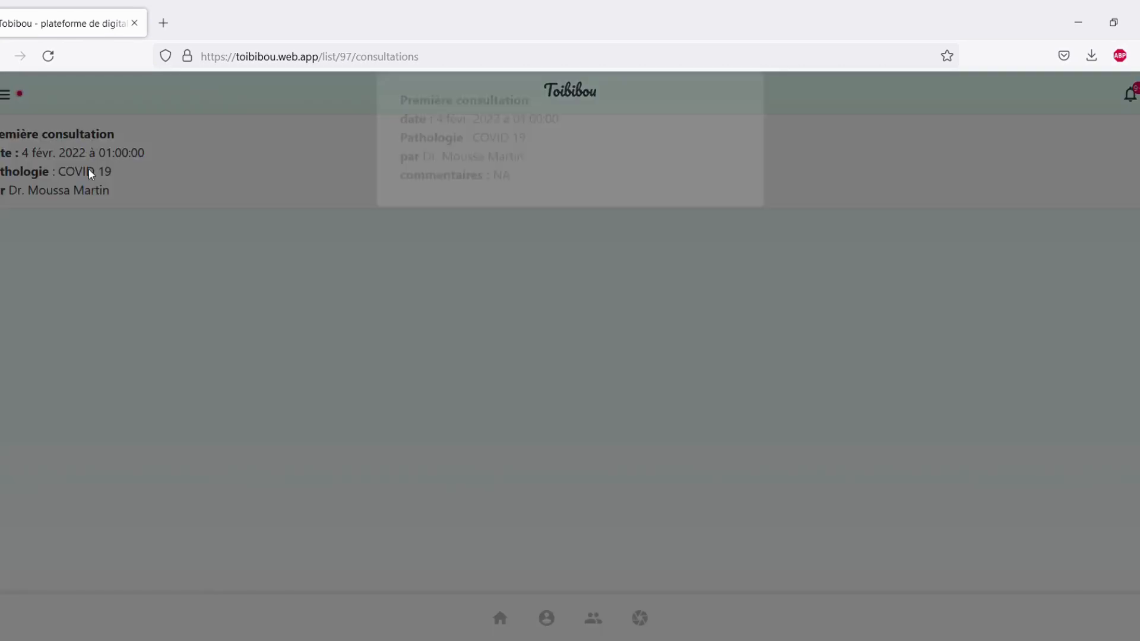
pyautogui.click(168, 283)
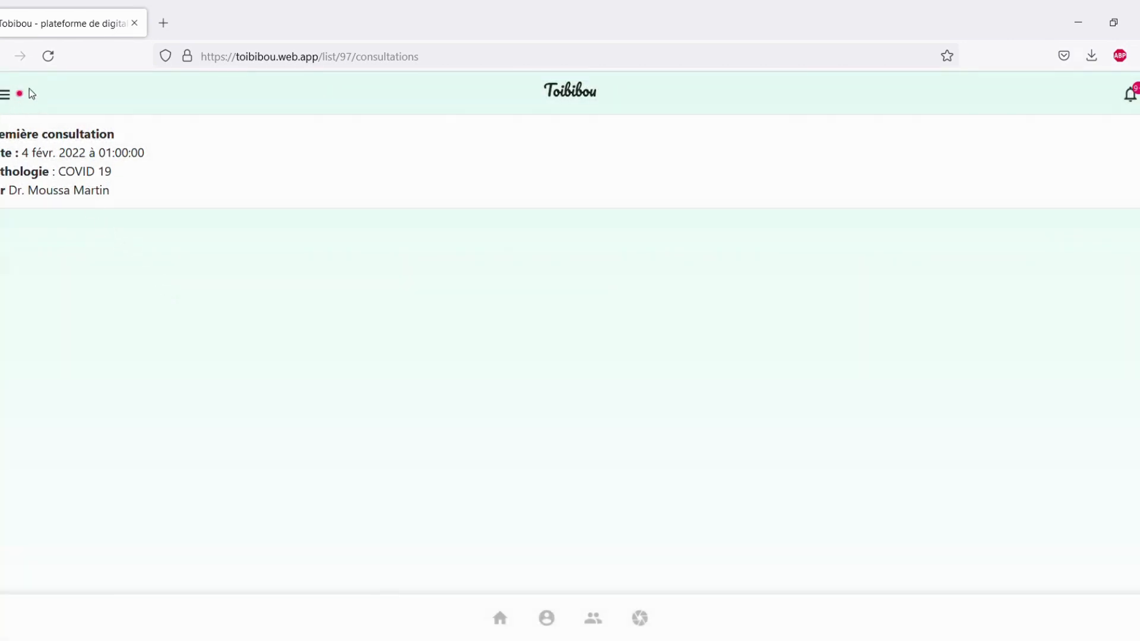
pyautogui.click(6, 56)
pyautogui.scroll(-2, 502, 469)
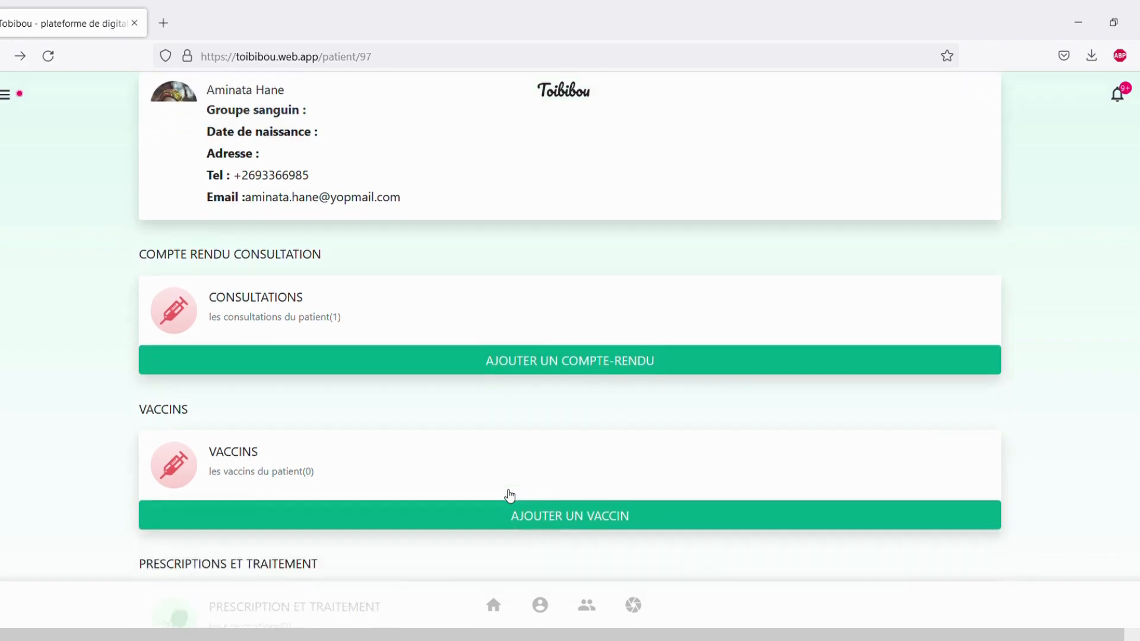